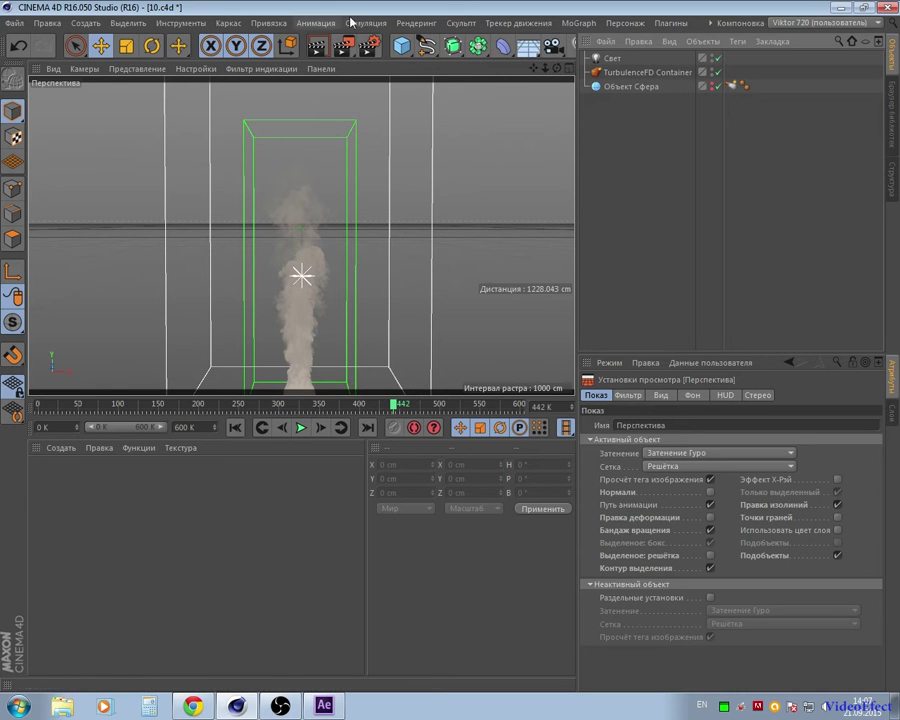
# Step: In Render Settings > Save, enable the compositing project file with After Effects as target
pyautogui.click(370, 47)
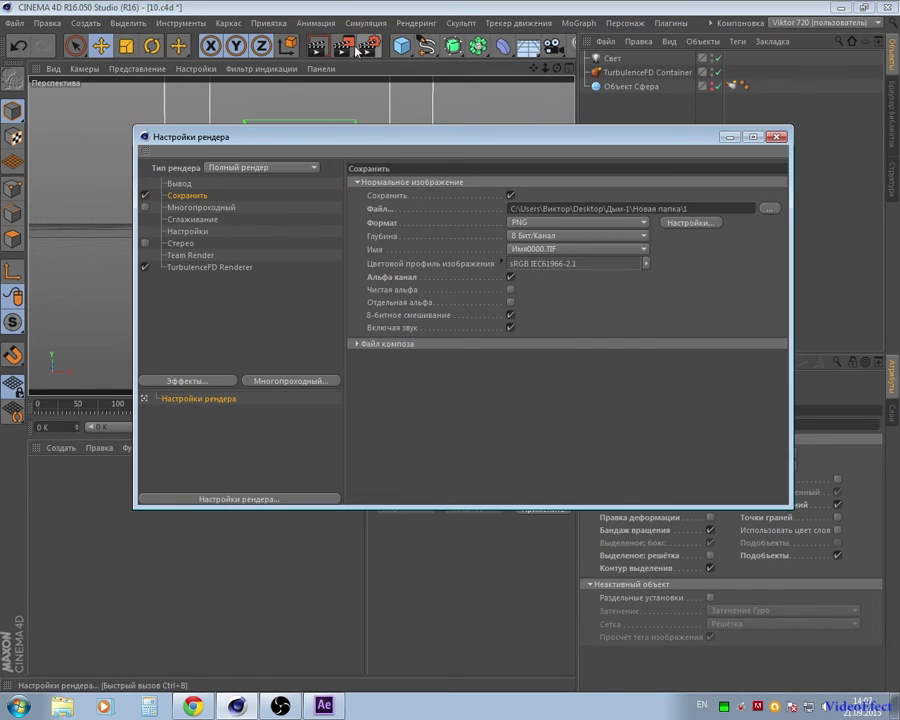
pyautogui.click(176, 185)
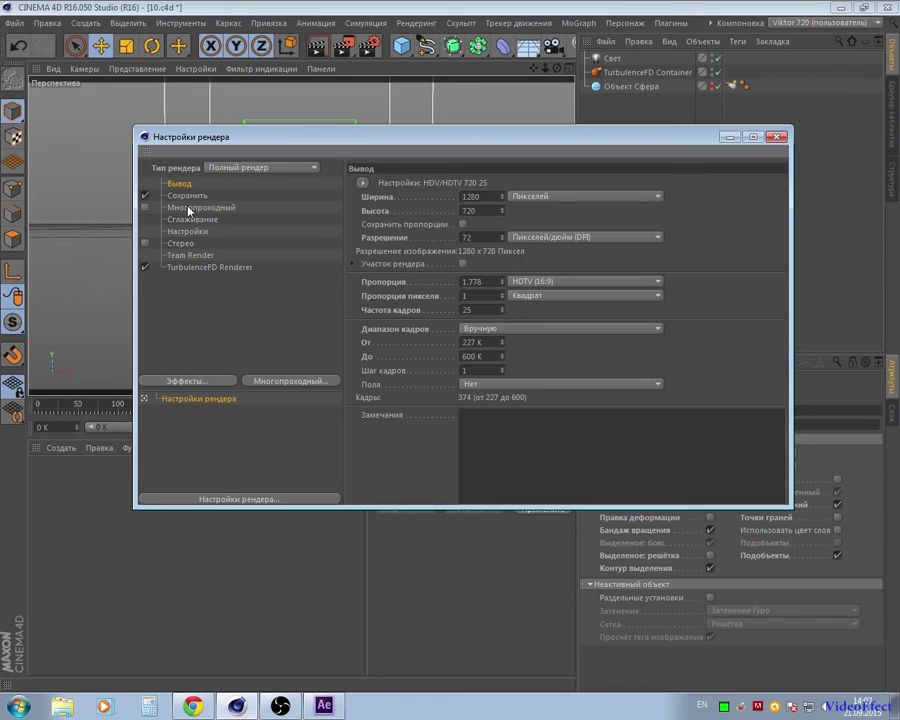
pyautogui.click(190, 207)
pyautogui.click(190, 219)
pyautogui.click(187, 256)
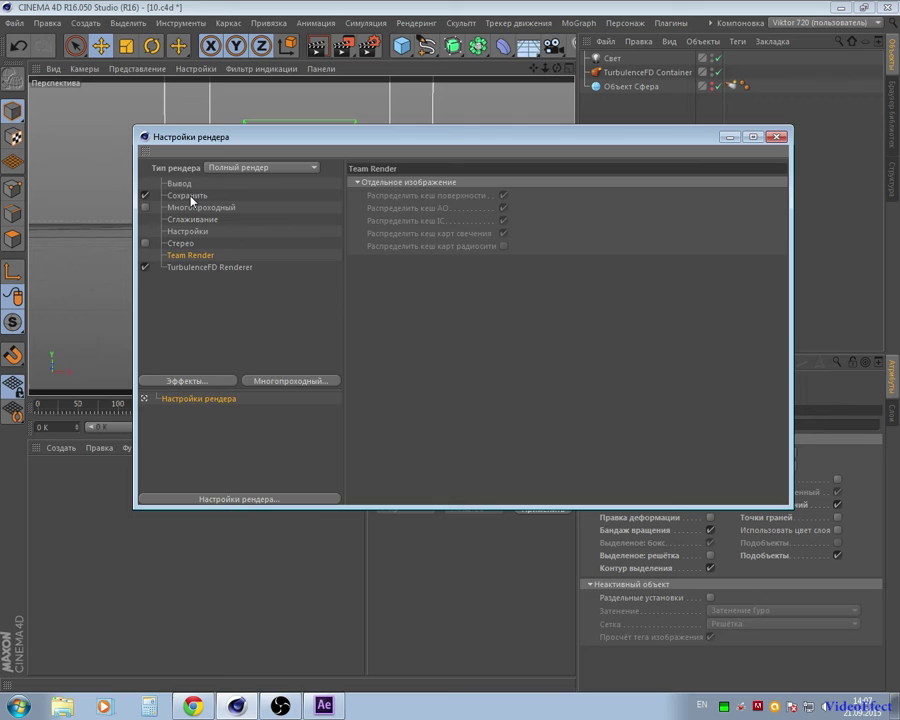
pyautogui.click(190, 196)
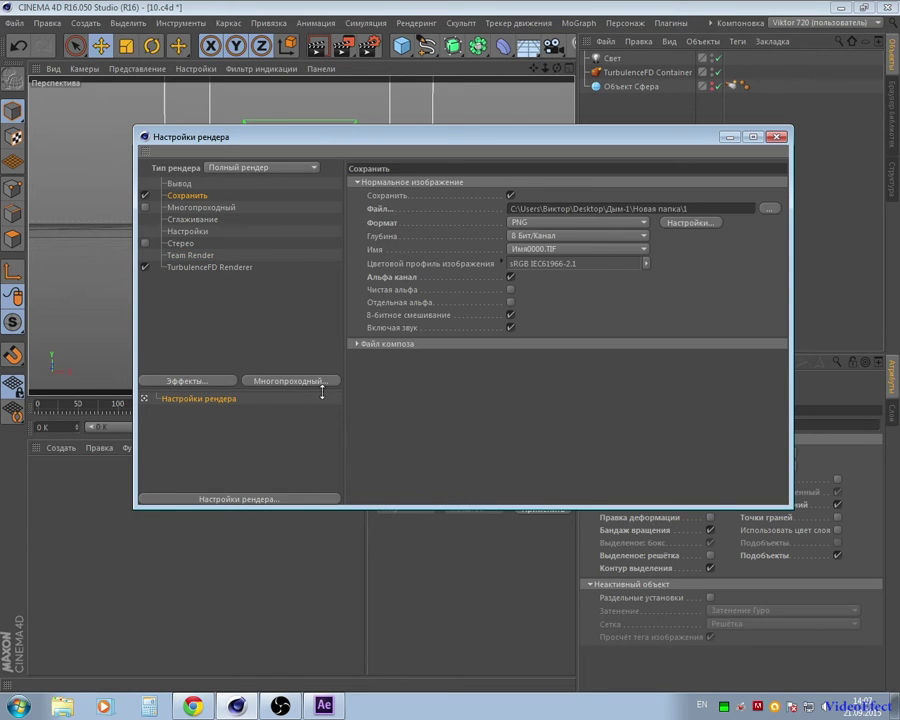
pyautogui.click(362, 345)
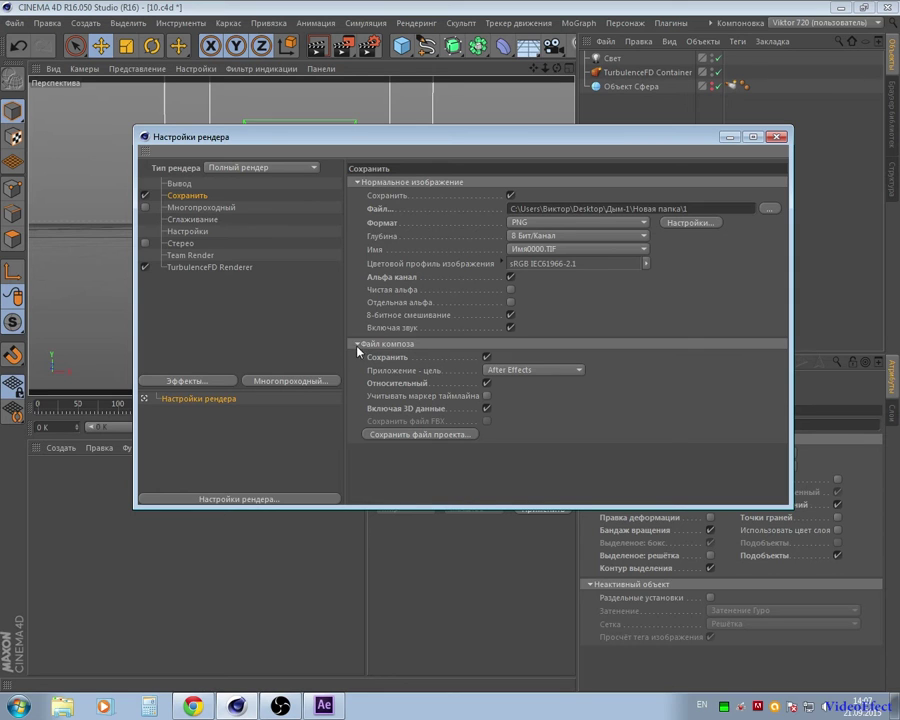
pyautogui.click(487, 358)
# Step: Save the compositing project as 'smoke' in the Дым-1 folder and close Render Settings
pyautogui.click(413, 440)
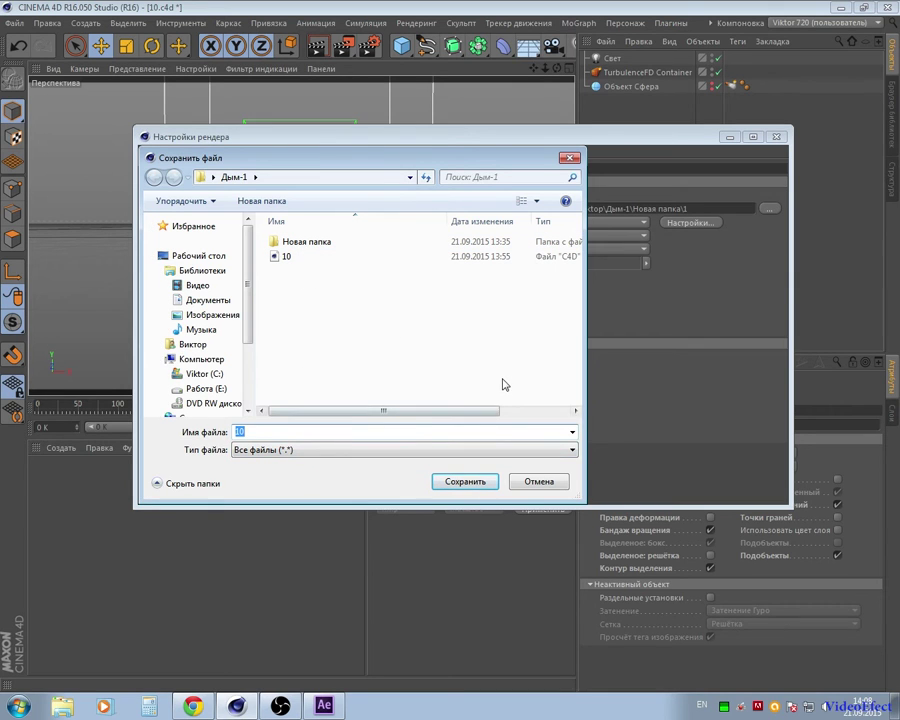
pyautogui.doubleClick(303, 246)
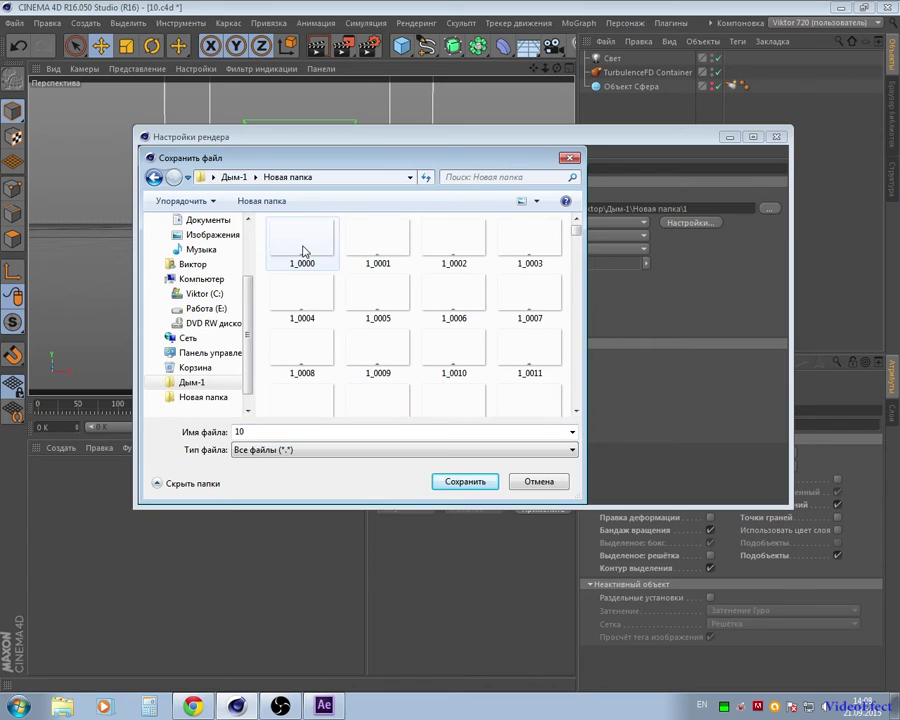
pyautogui.moveTo(577, 232); pyautogui.dragTo(579, 313)
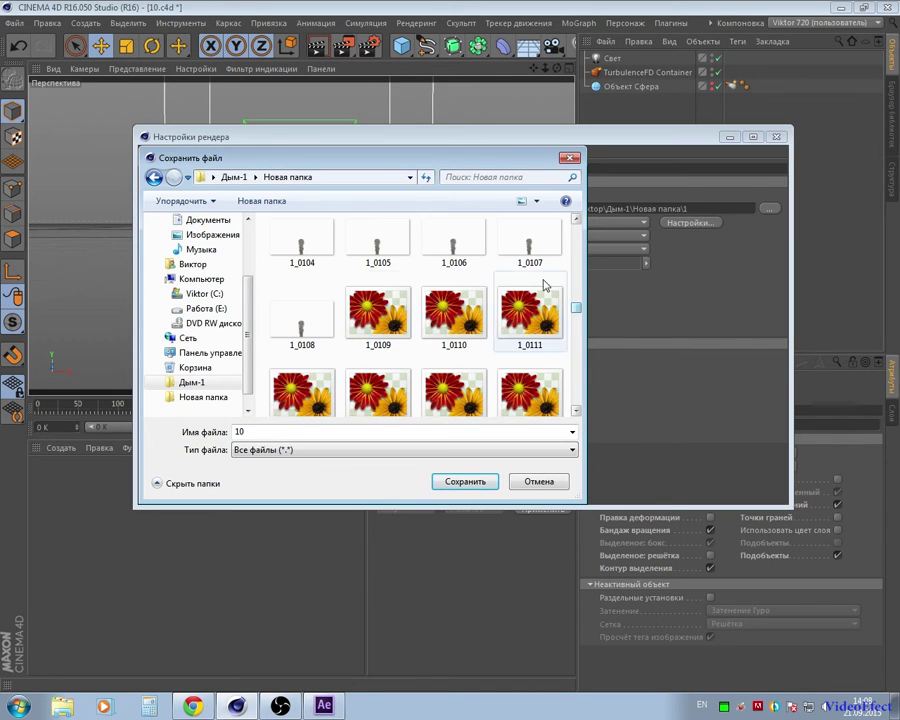
pyautogui.click(236, 177)
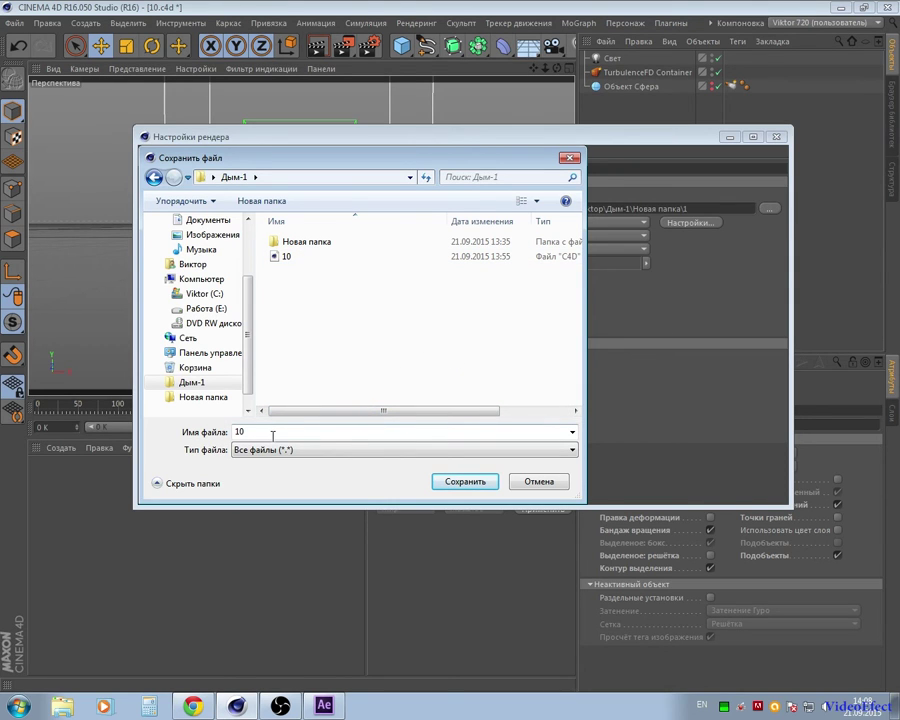
pyautogui.doubleClick(240, 431)
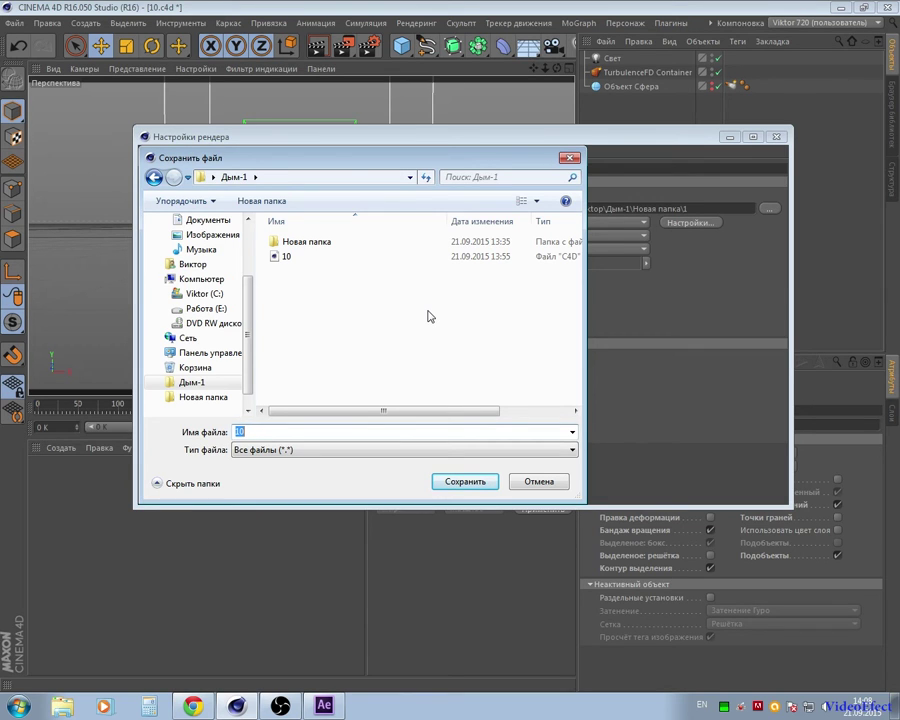
pyautogui.write('smoke')
pyautogui.click(465, 482)
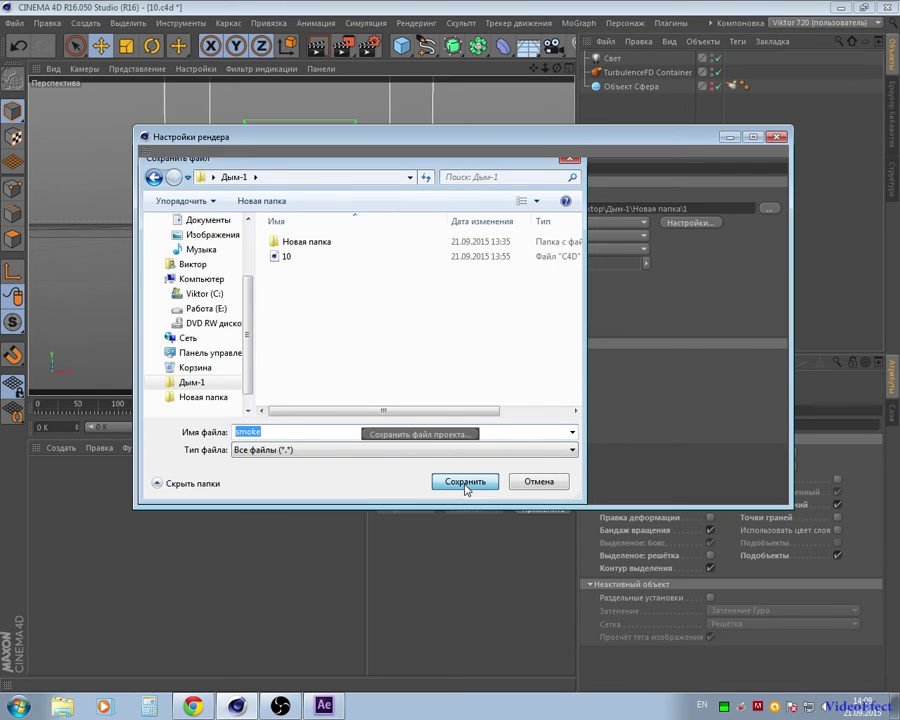
pyautogui.click(777, 137)
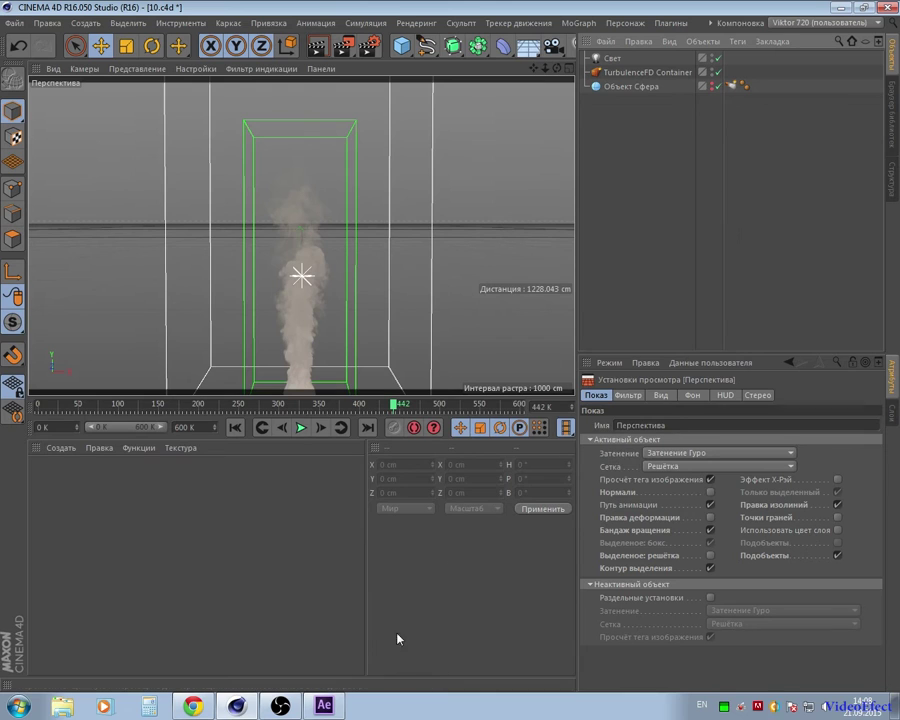
# Step: Try importing smoke.aec into After Effects using the All Files filter, then dismiss the Dynamic Link error
pyautogui.click(326, 706)
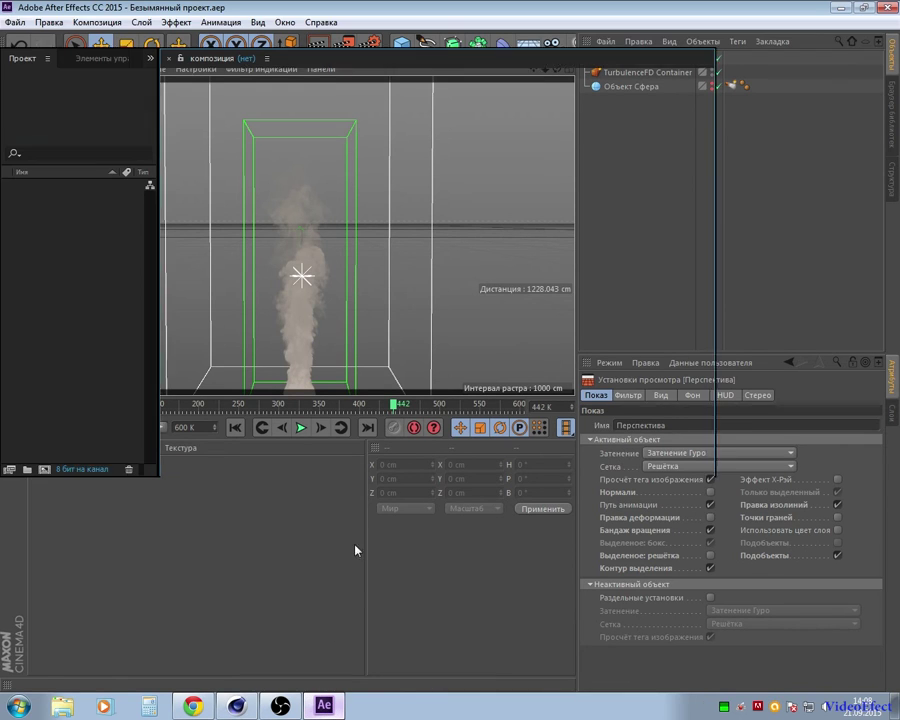
pyautogui.click(15, 24)
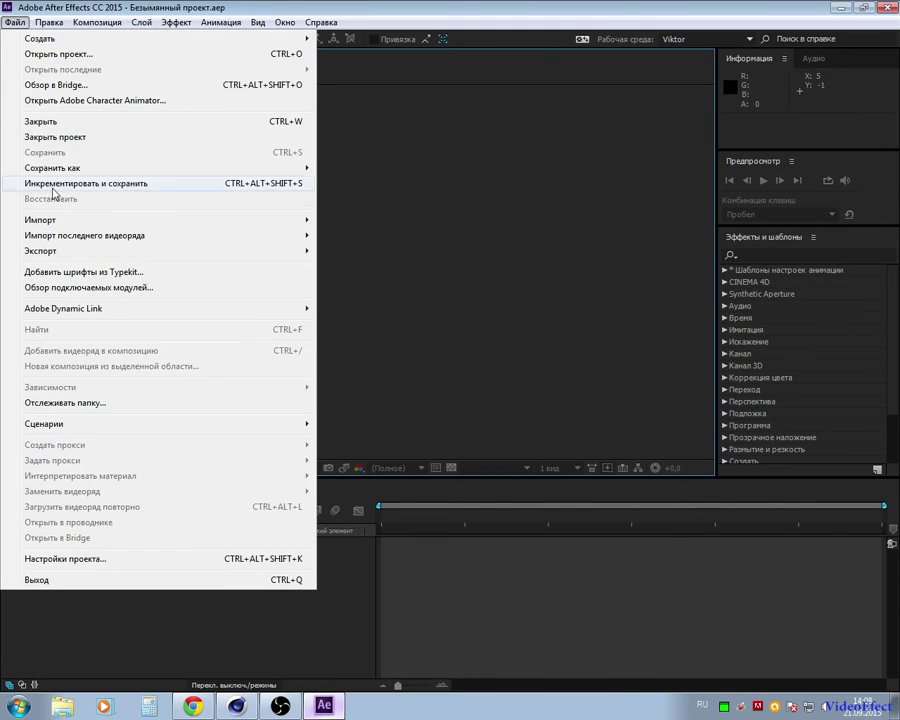
pyautogui.click(356, 222)
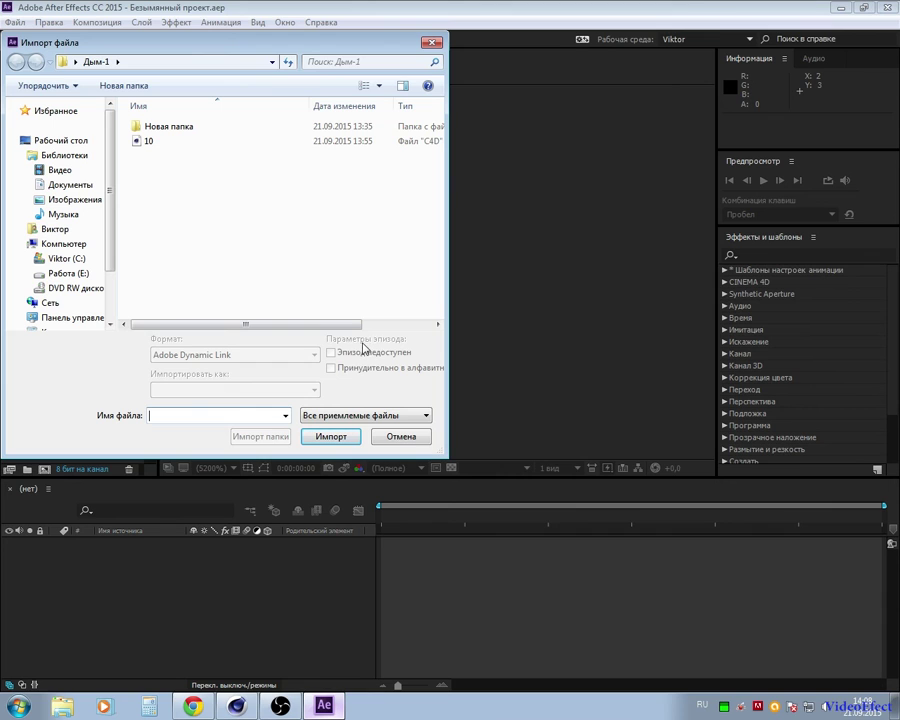
pyautogui.click(380, 415)
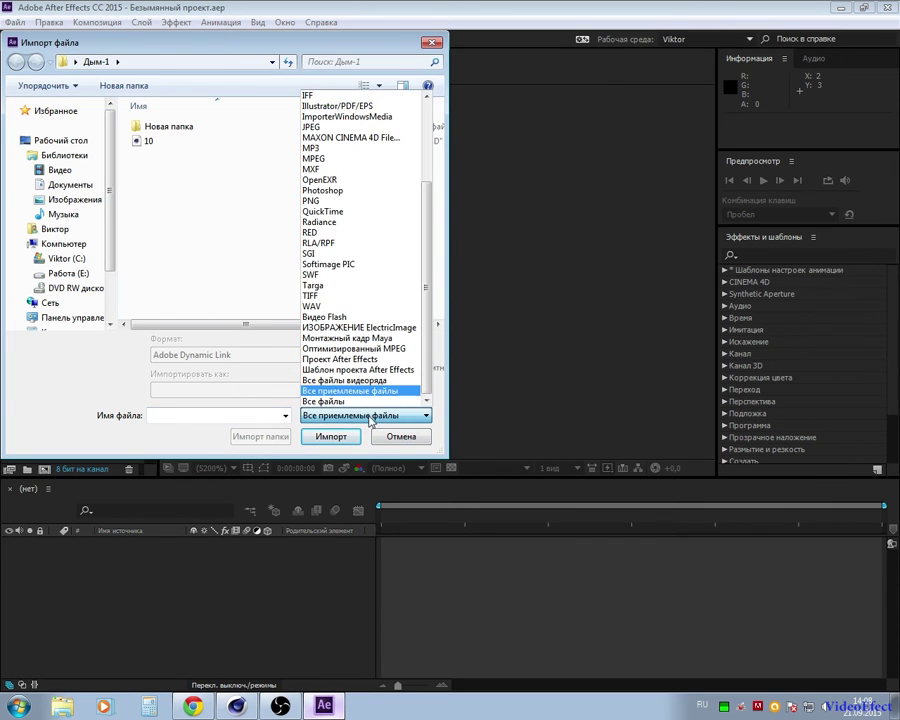
pyautogui.click(349, 401)
pyautogui.click(166, 157)
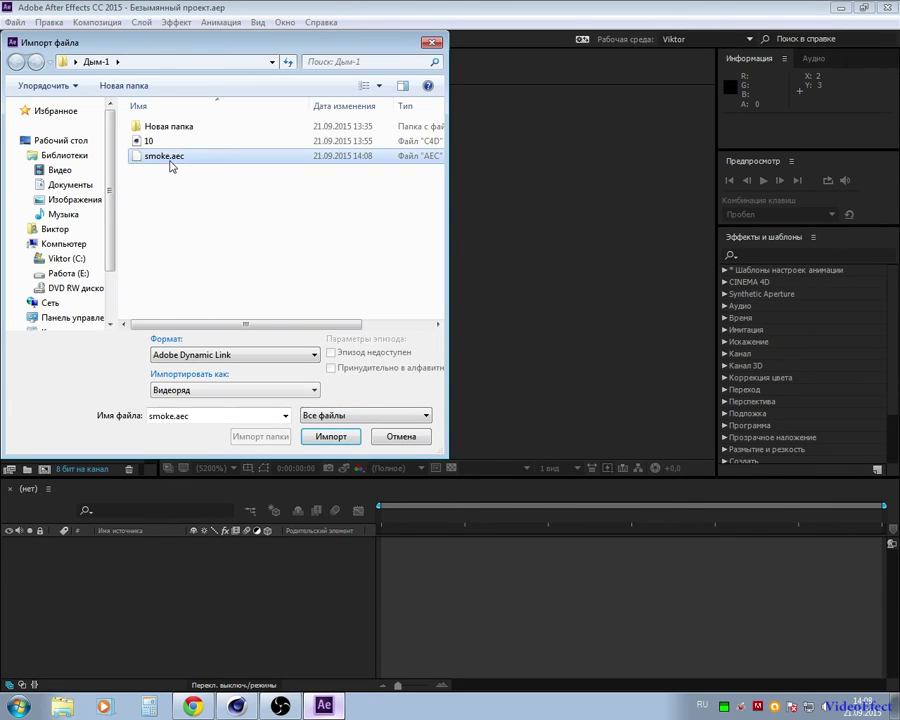
pyautogui.click(339, 444)
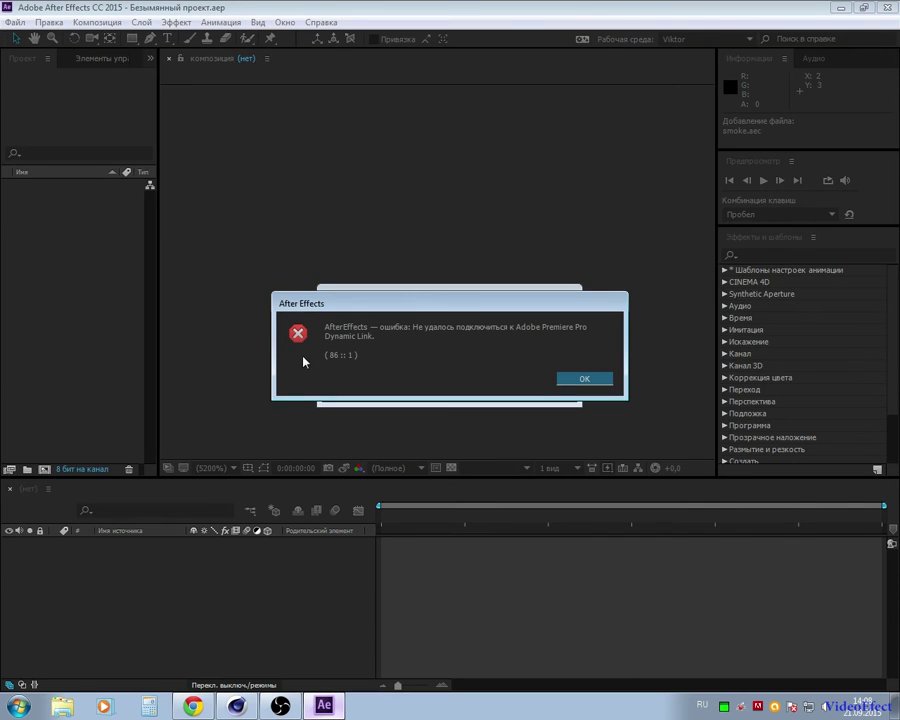
pyautogui.click(605, 381)
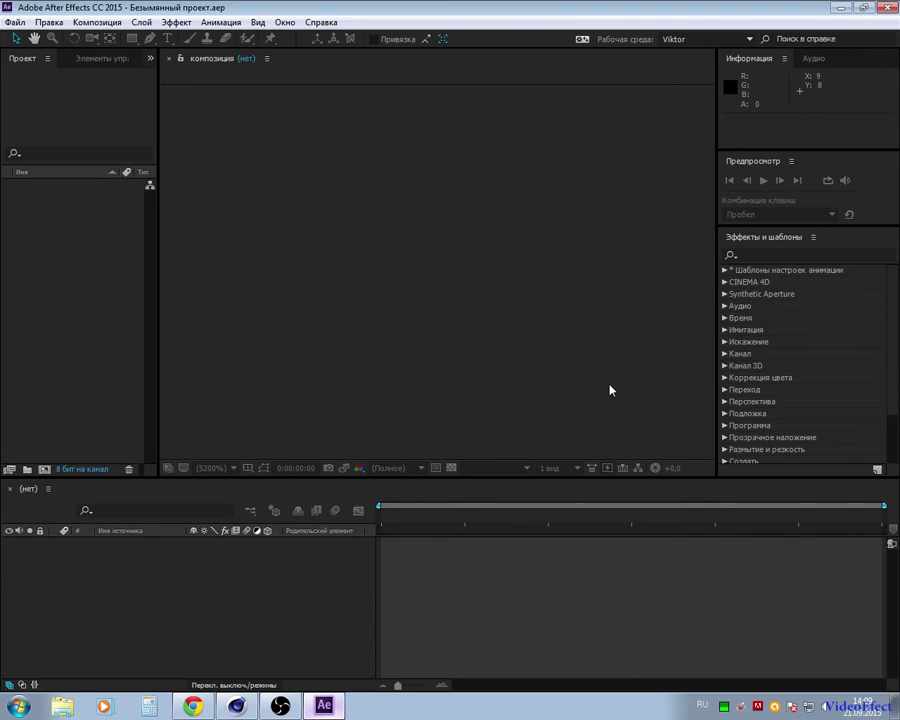
# Step: Minimize After Effects and Cinema 4D, then open the Cinema 4D installation folder from its shortcut
pyautogui.click(843, 10)
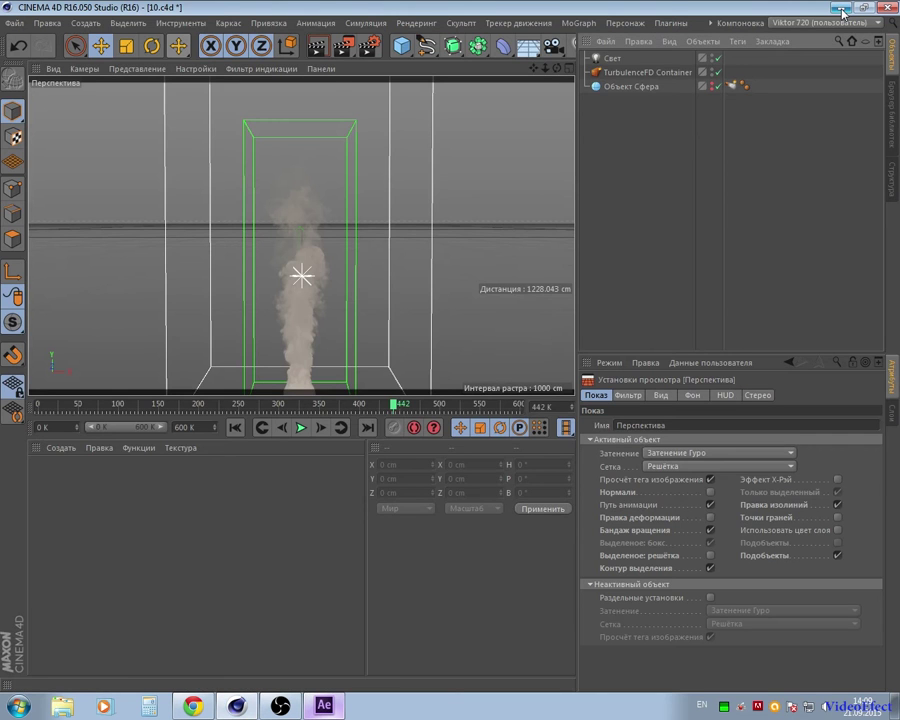
pyautogui.click(843, 10)
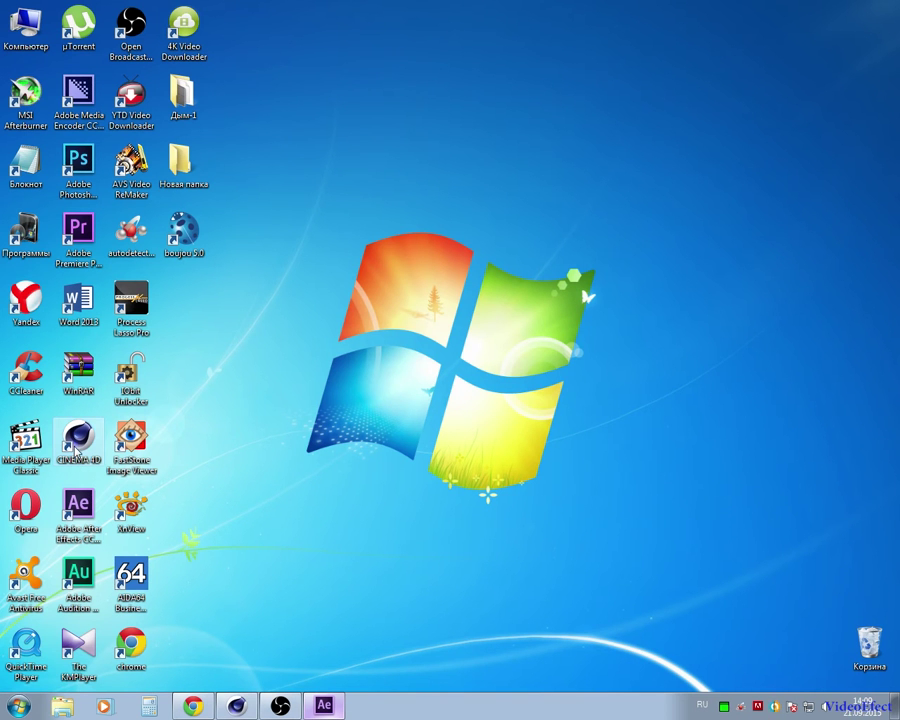
pyautogui.rightClick(78, 450)
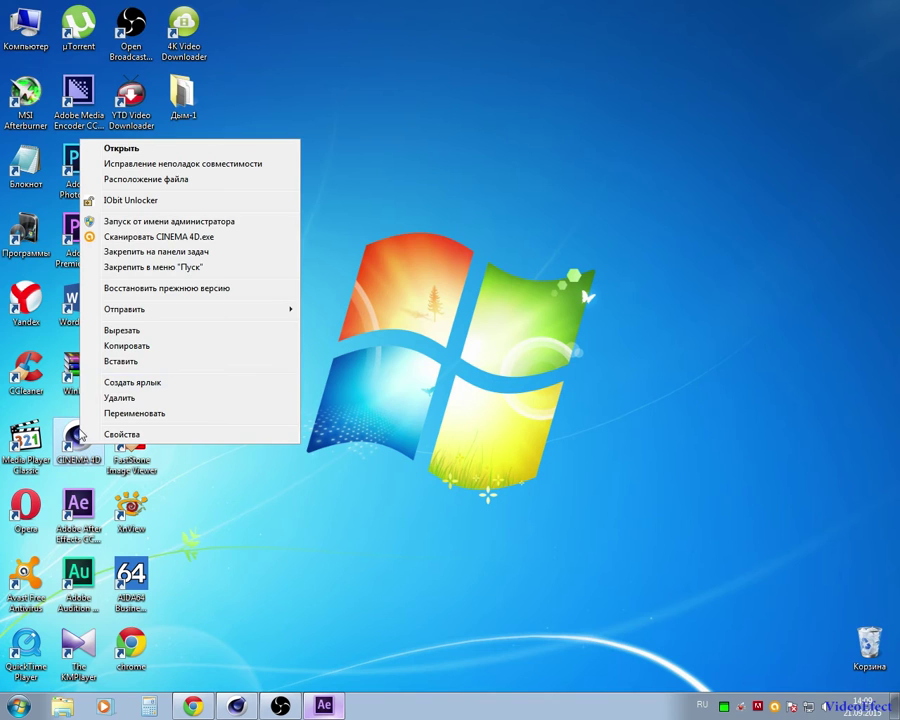
pyautogui.click(236, 181)
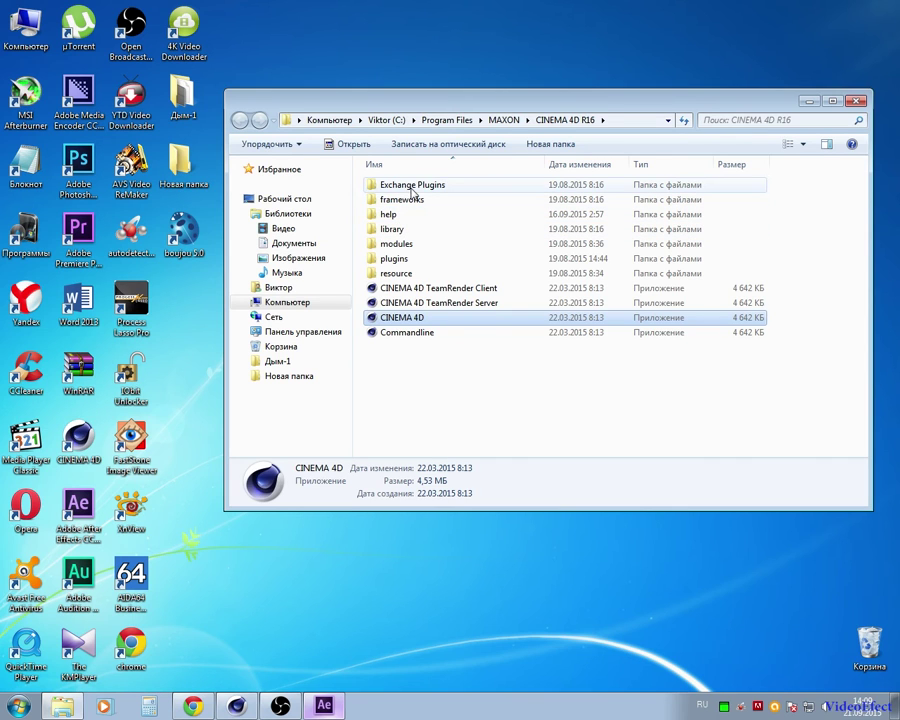
# Step: Copy C4DImporter from Exchange Plugins\aftereffects\Importer\Win\CS_CC, then close the folder window
pyautogui.doubleClick(413, 193)
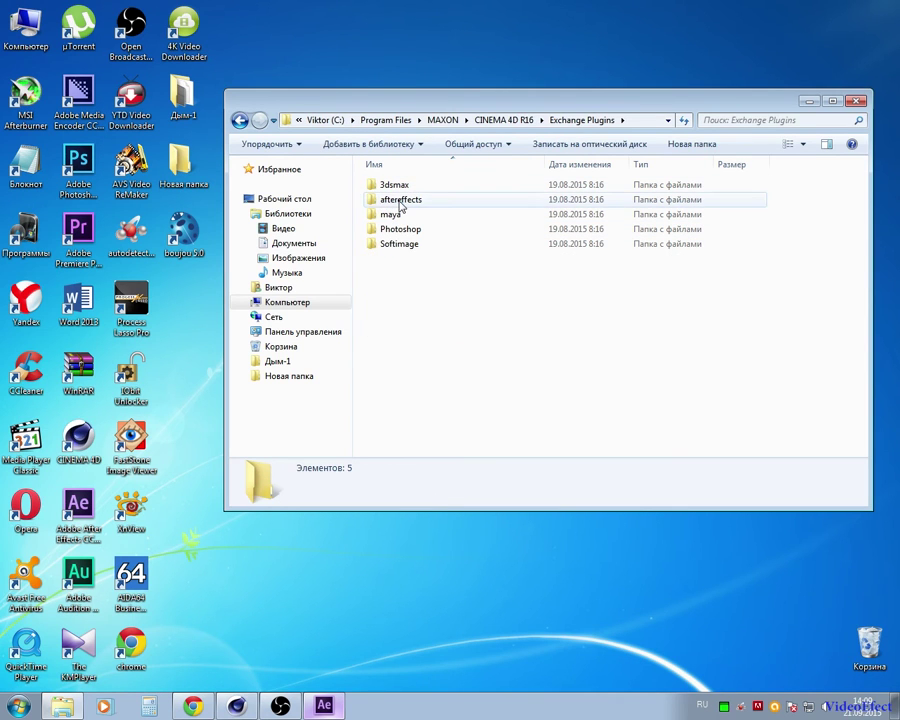
pyautogui.doubleClick(400, 203)
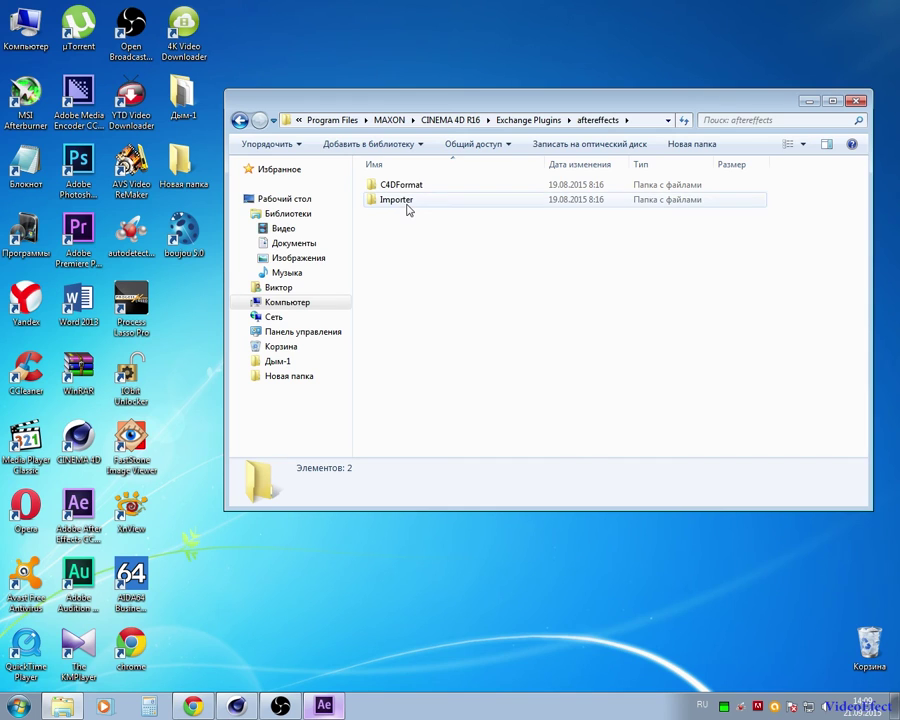
pyautogui.doubleClick(407, 207)
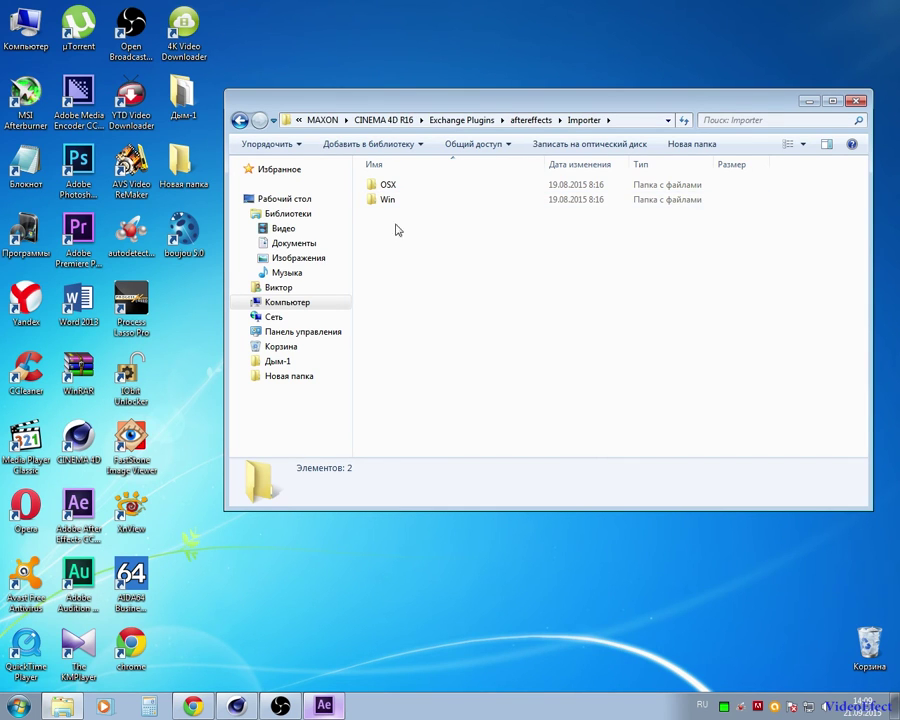
pyautogui.doubleClick(396, 204)
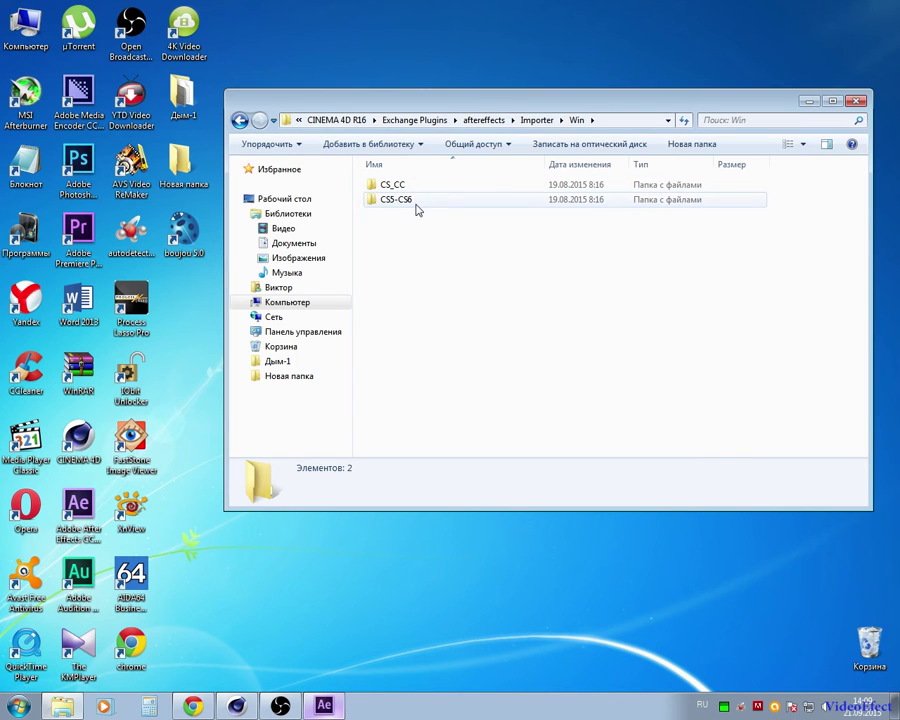
pyautogui.doubleClick(395, 186)
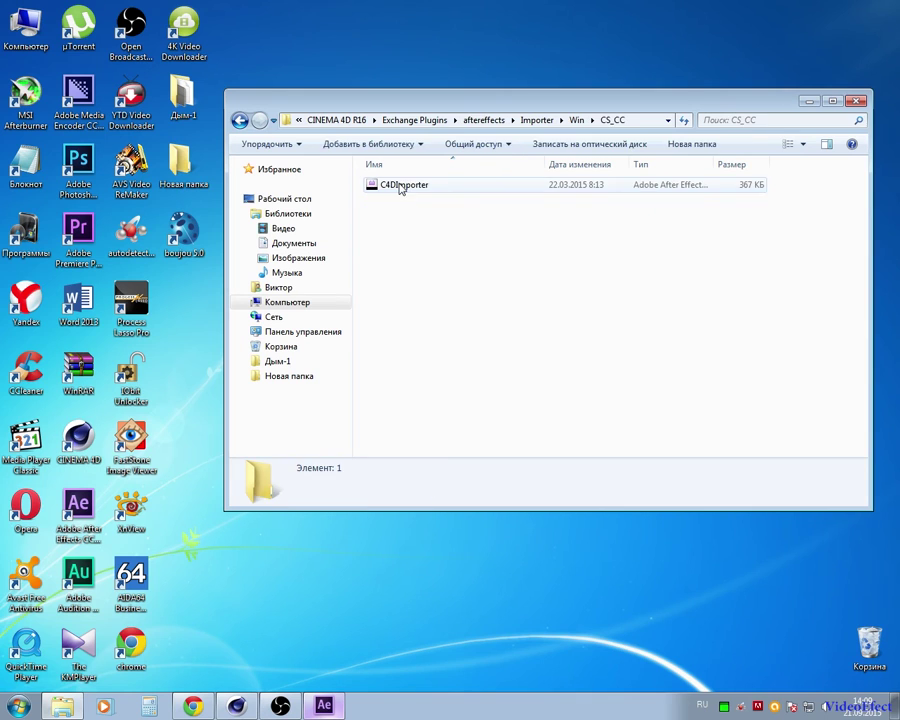
pyautogui.click(405, 192)
pyautogui.rightClick(406, 190)
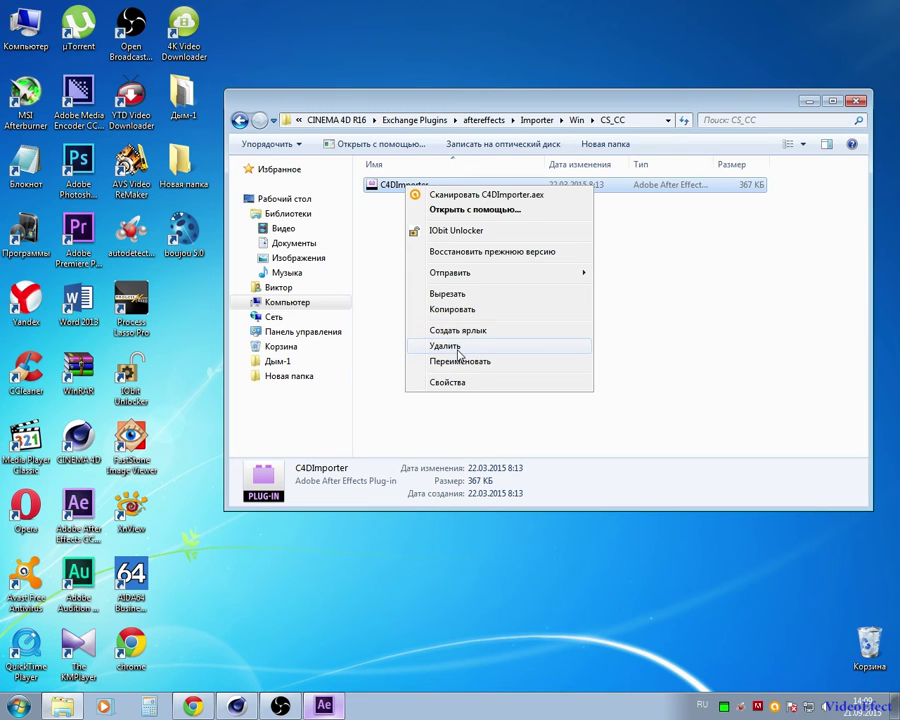
pyautogui.click(454, 312)
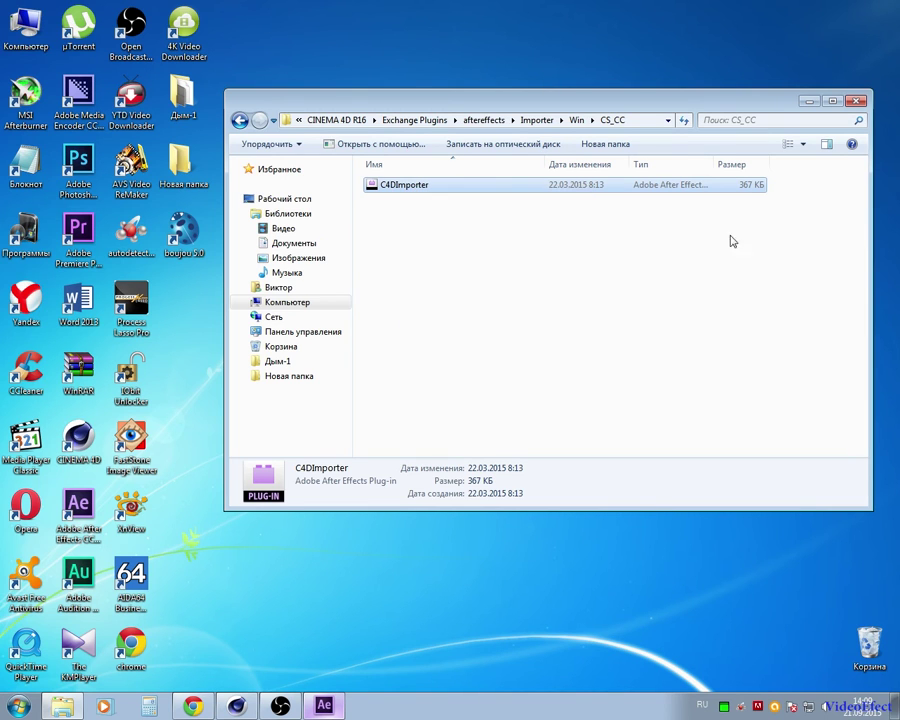
pyautogui.click(857, 102)
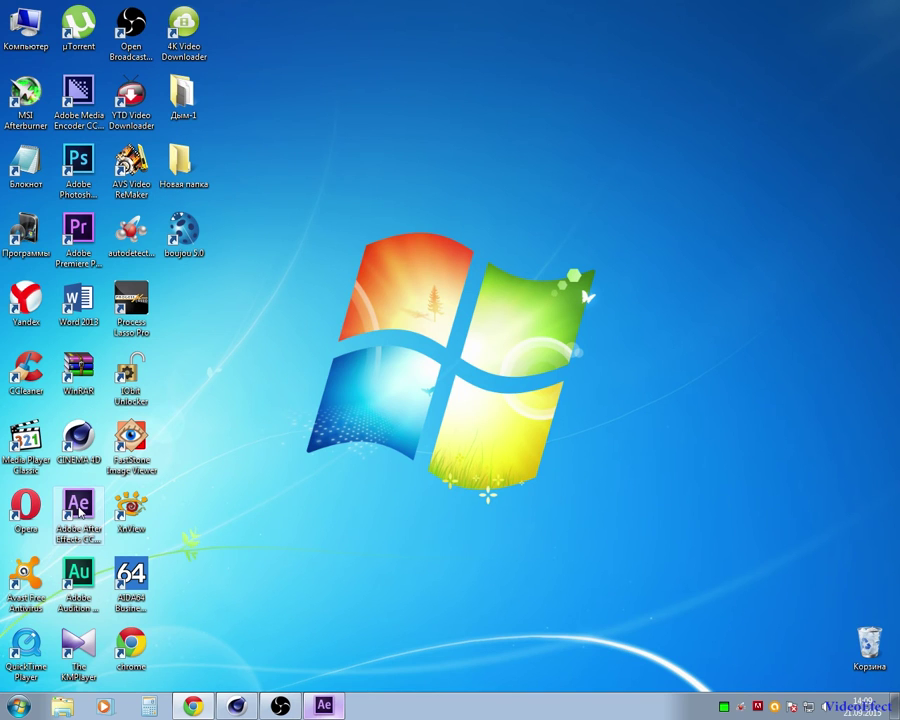
# Step: Paste C4DImporter into After Effects' Support Files\Plug-ins folder and close that window
pyautogui.rightClick(80, 512)
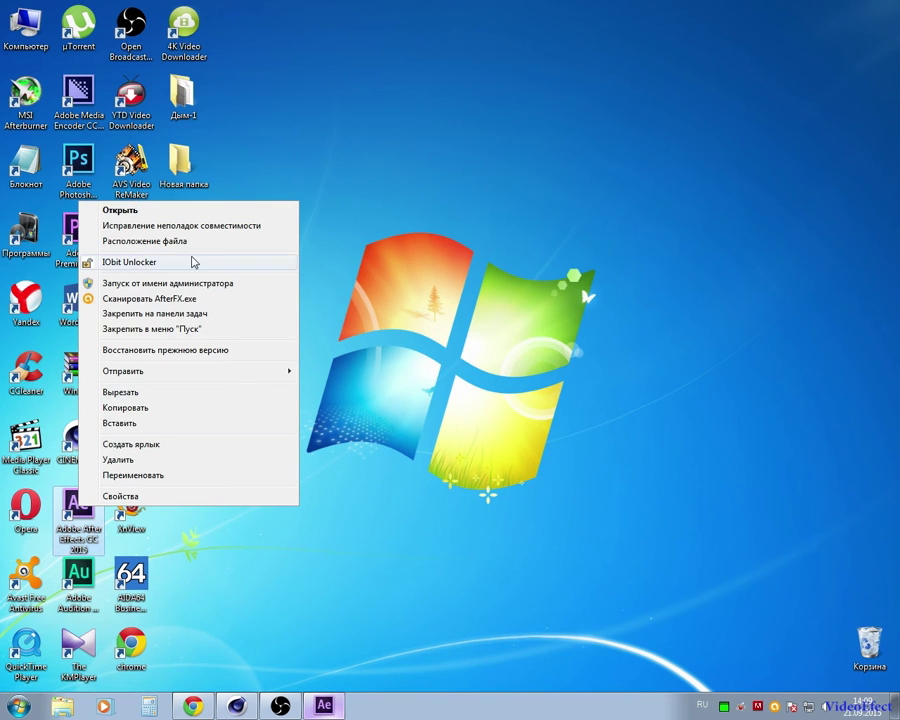
pyautogui.click(190, 241)
pyautogui.scroll(5, 470, 313)
pyautogui.scroll(2, 478, 323)
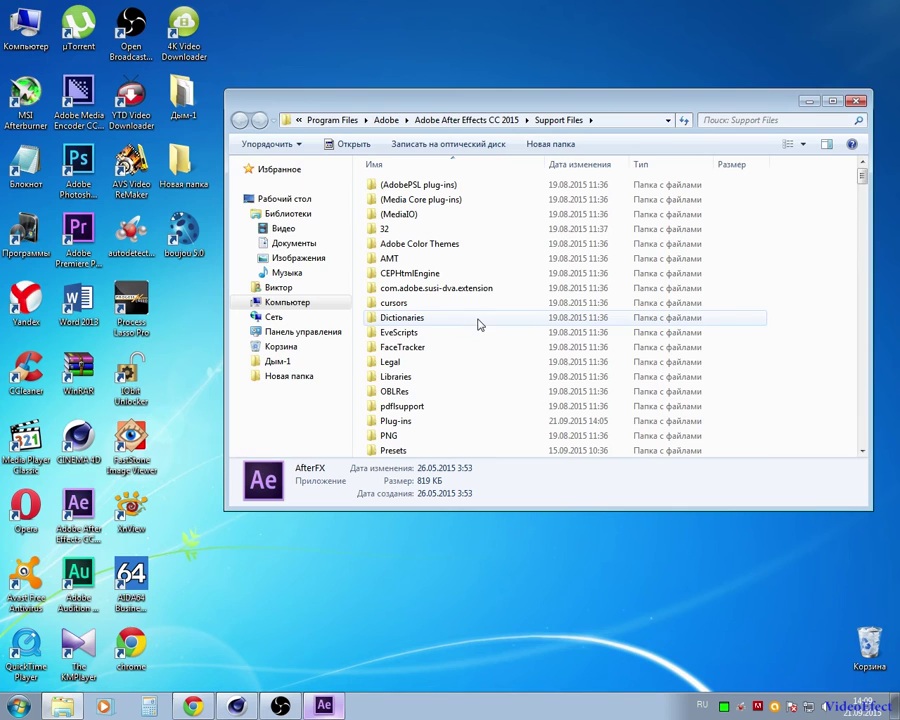
pyautogui.doubleClick(395, 421)
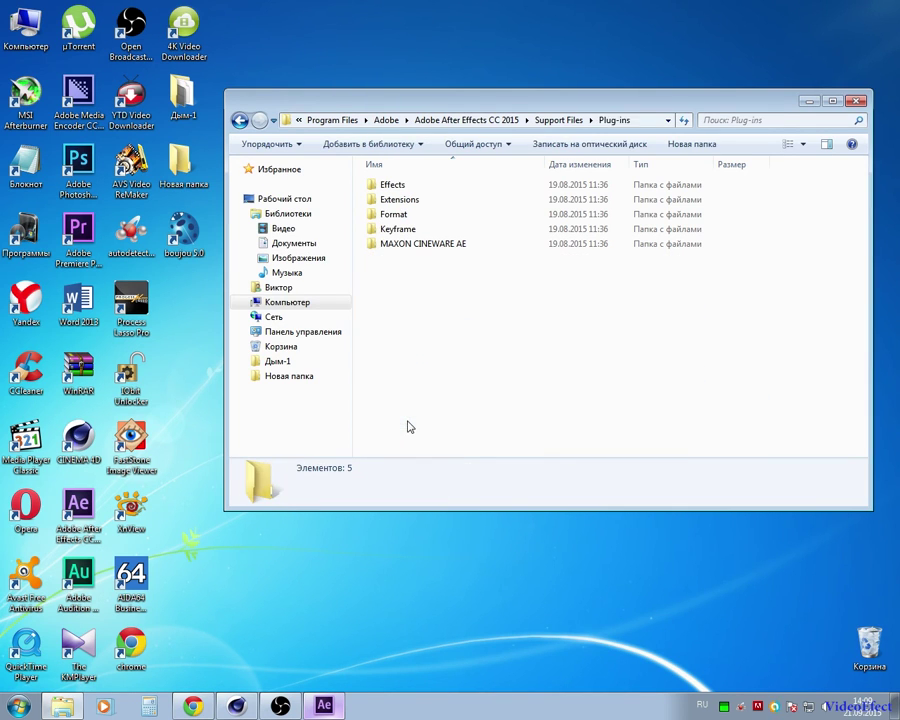
pyautogui.rightClick(418, 302)
pyautogui.click(466, 418)
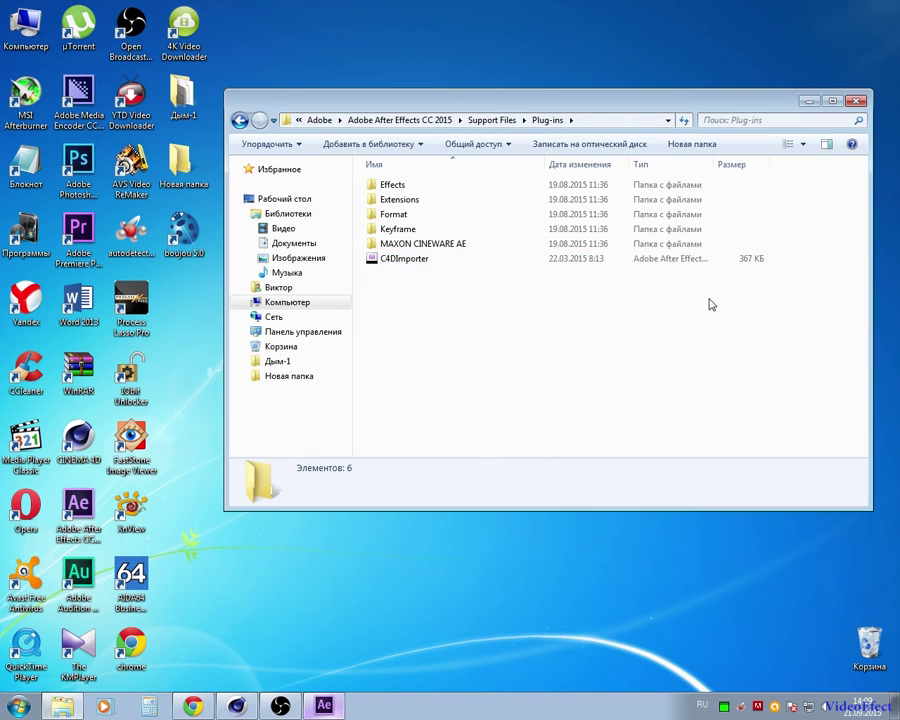
pyautogui.click(857, 101)
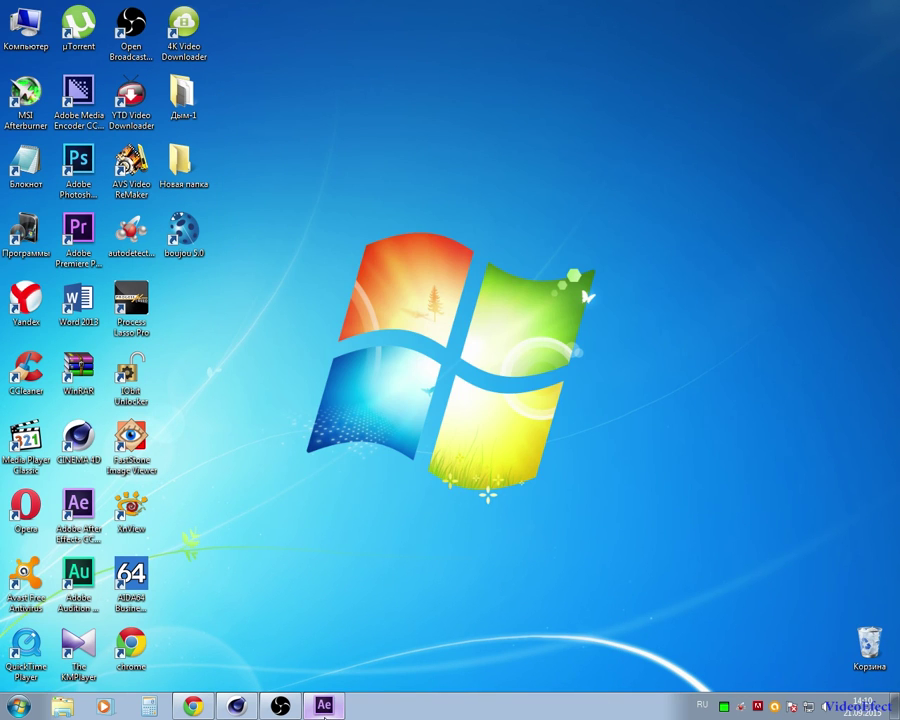
pyautogui.click(325, 706)
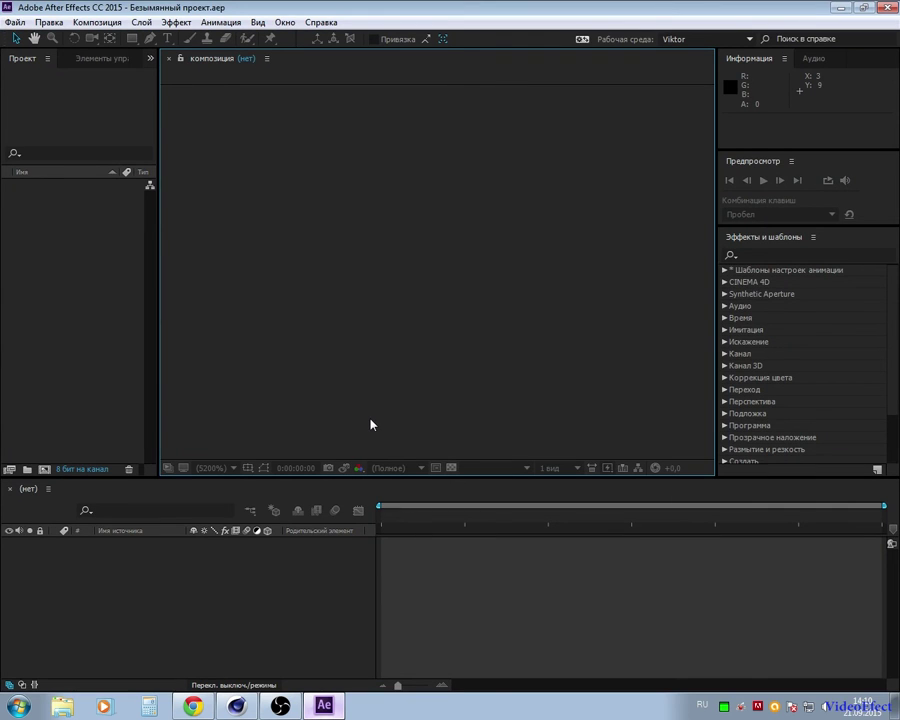
# Step: Restart After Effects with Ctrl+Q so the plugin loads, then import smoke.aec
pyautogui.hotkey('ctrl', 'q')
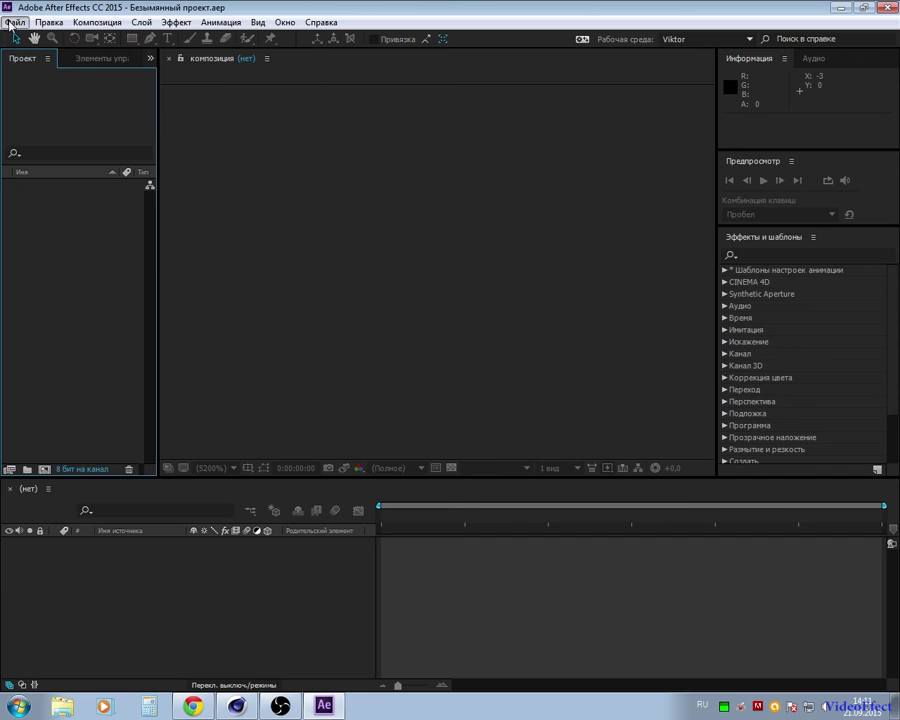
pyautogui.click(14, 22)
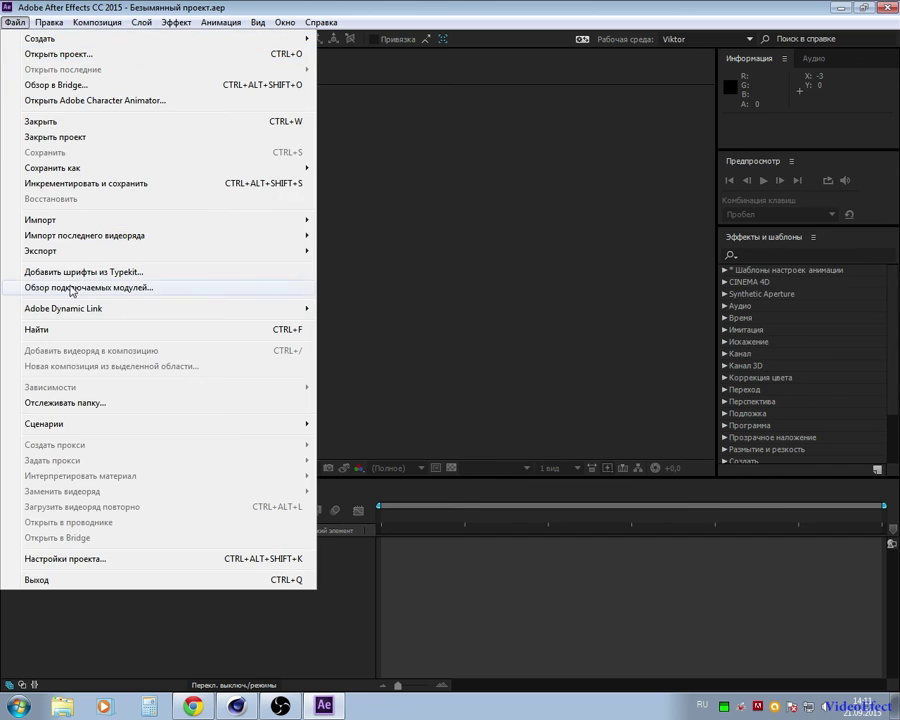
pyautogui.click(322, 221)
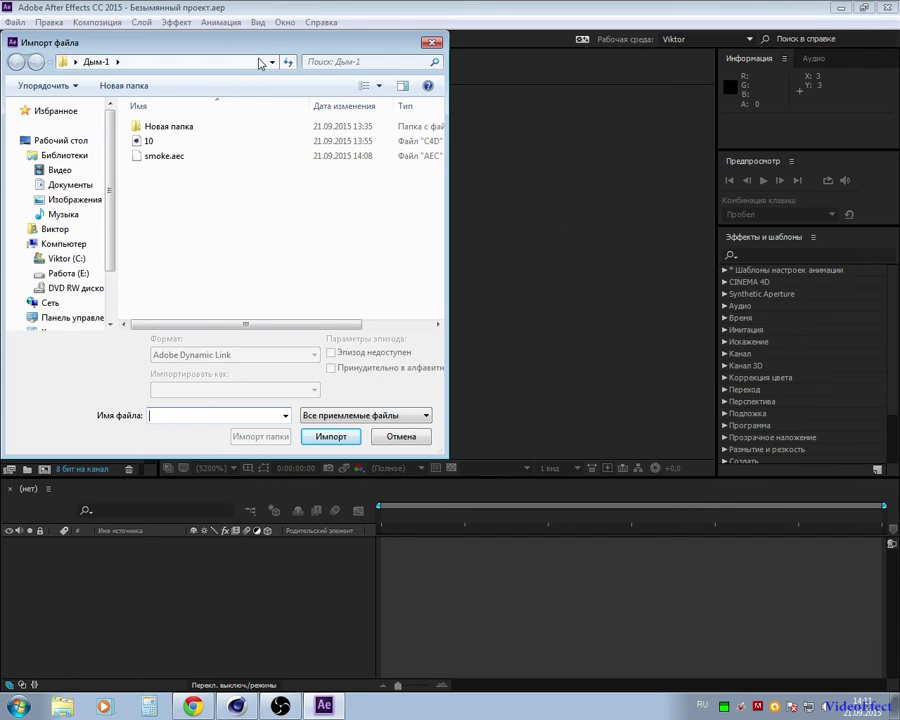
pyautogui.click(172, 166)
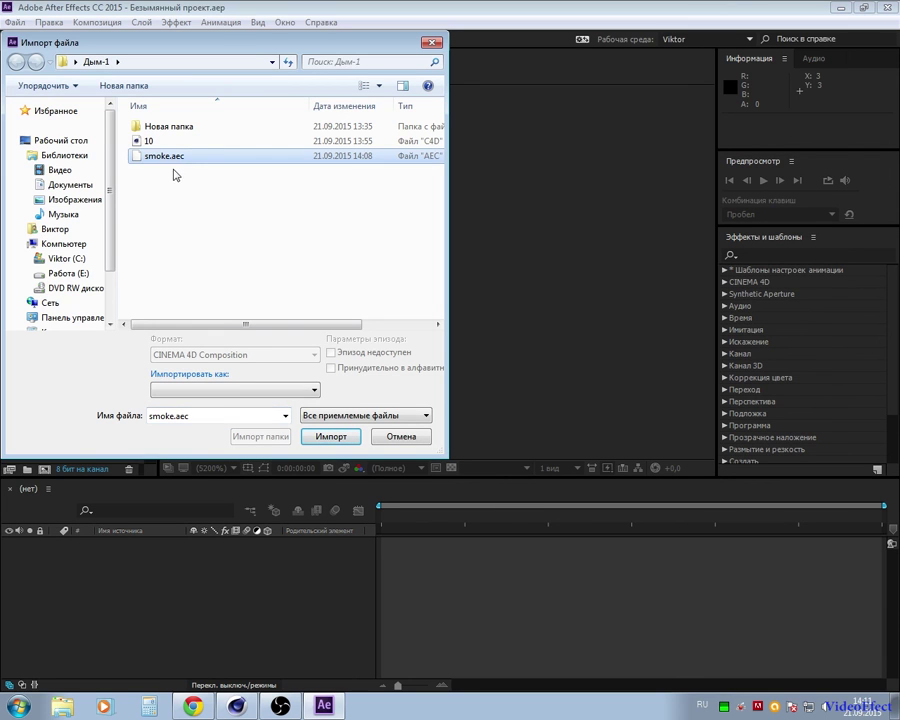
pyautogui.click(331, 436)
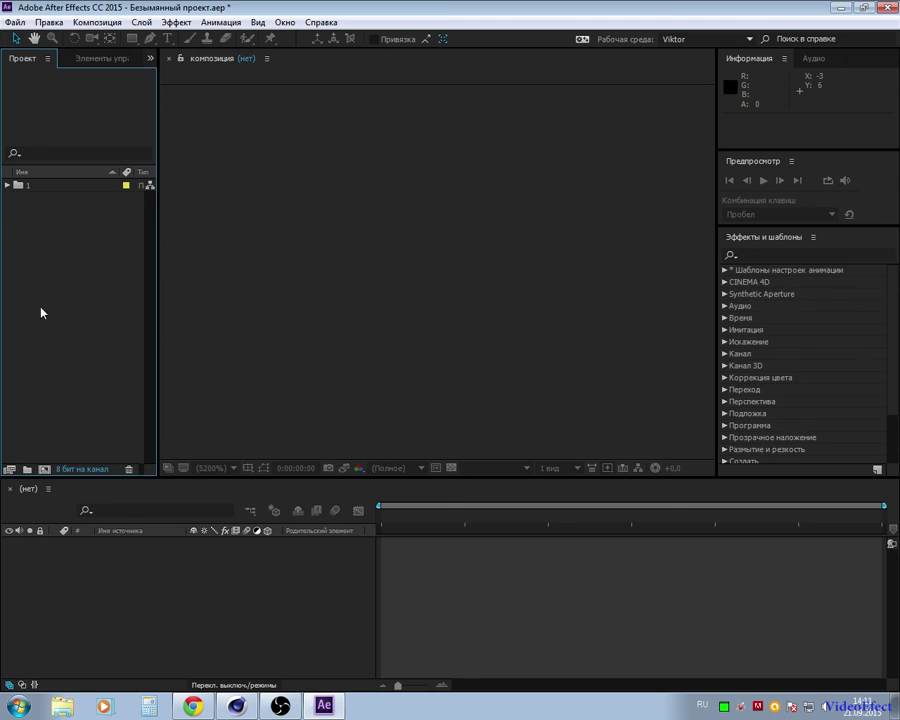
# Step: Open composition 1 from folder 1, go to 0:00:16:23, and show the transparency grid
pyautogui.click(8, 186)
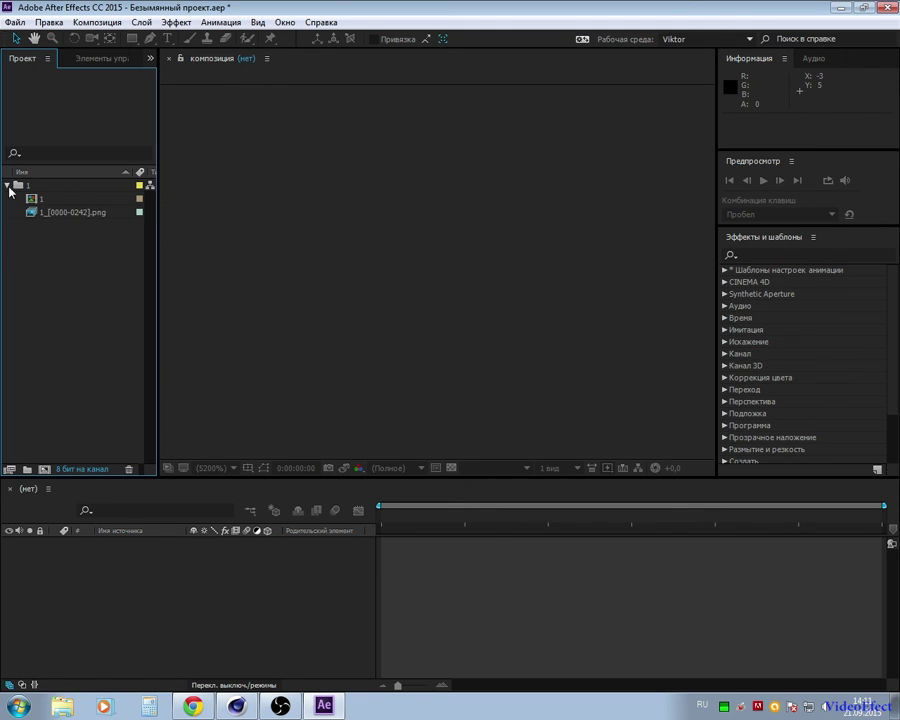
pyautogui.click(40, 199)
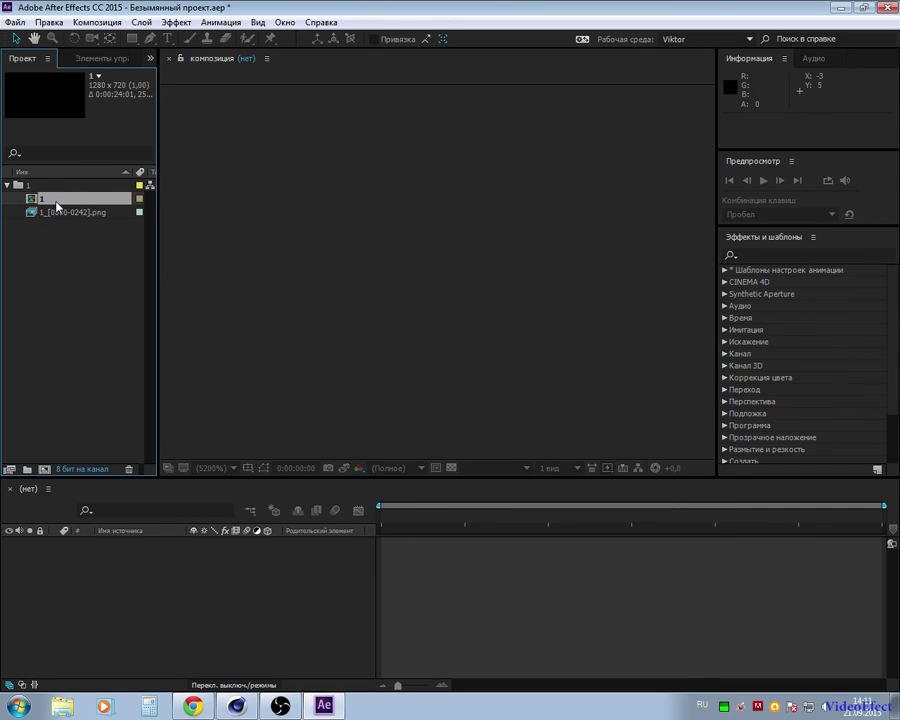
pyautogui.doubleClick(56, 204)
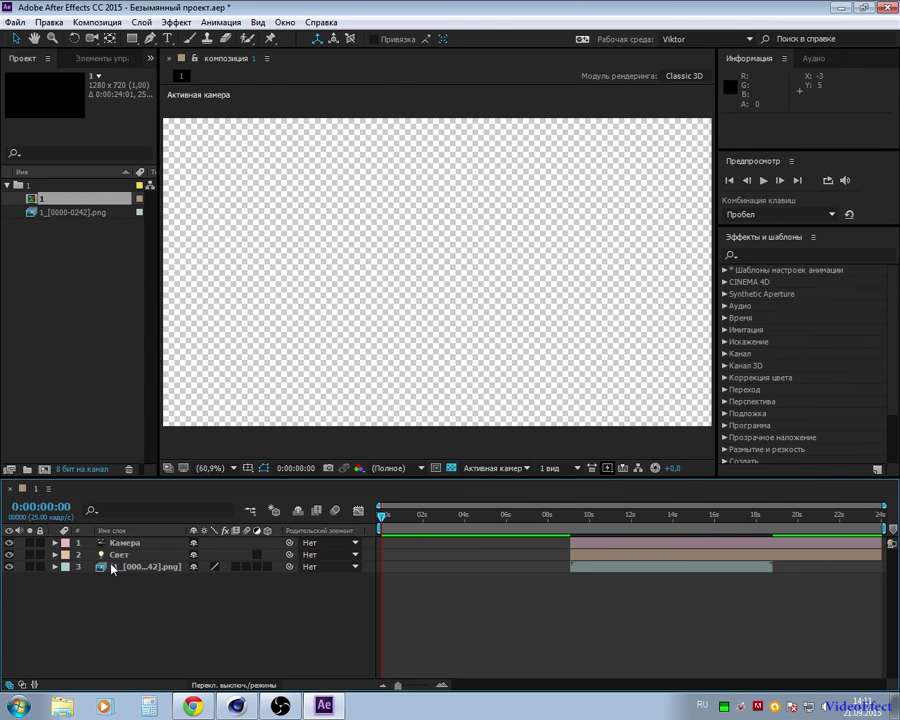
pyautogui.moveTo(381, 515); pyautogui.dragTo(657, 515)
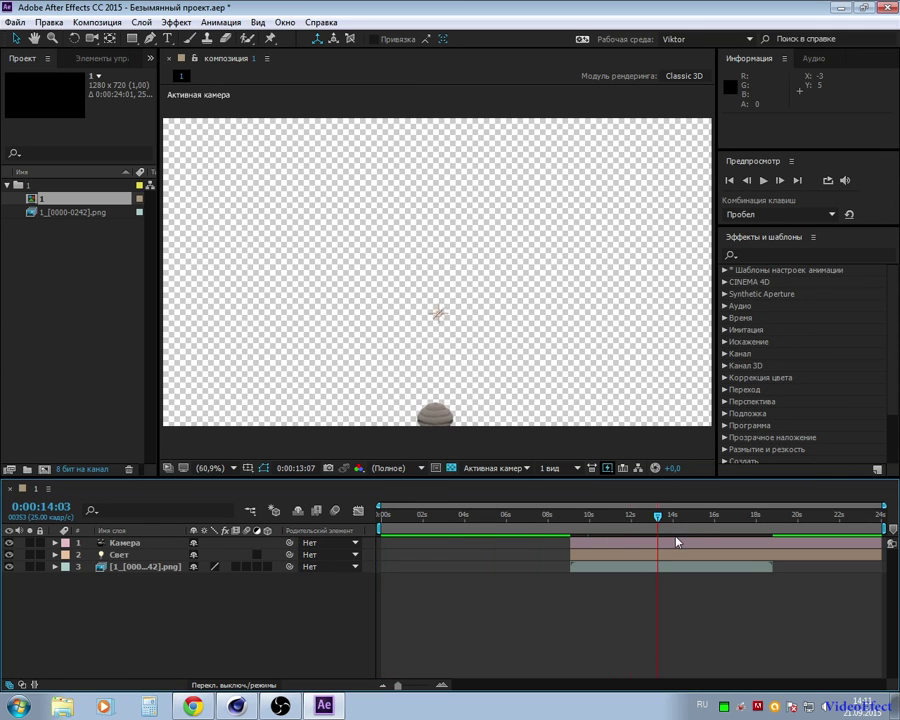
pyautogui.moveTo(775, 515); pyautogui.dragTo(733, 516)
pyautogui.click(452, 468)
pyautogui.click(452, 468)
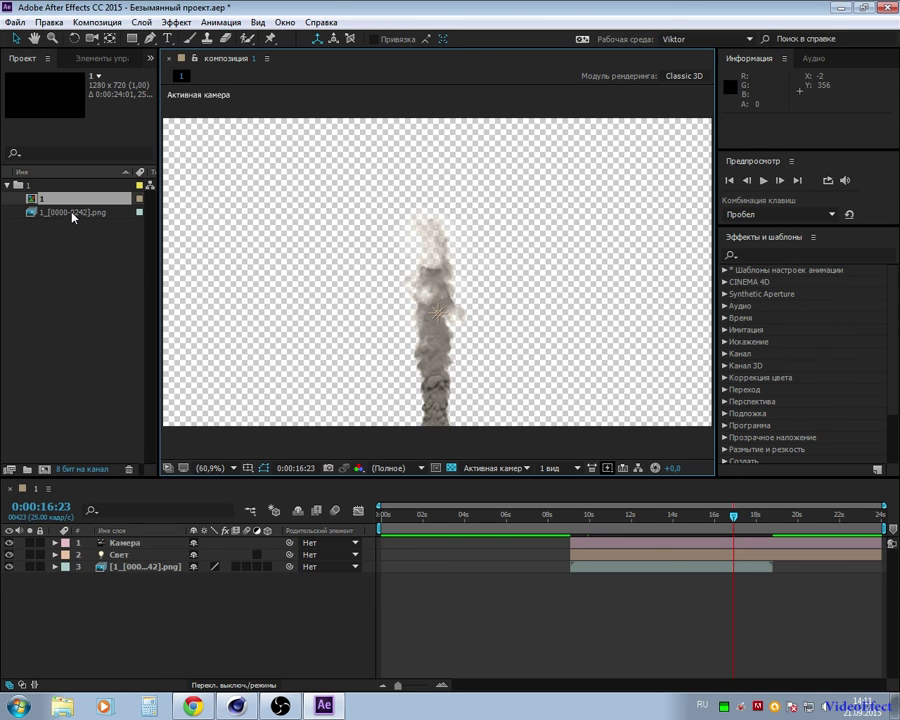
pyautogui.moveTo(72, 215); pyautogui.dragTo(45, 471)
# Step: Build composition 2 from the PNG smoke sequence, preview it briefly, then return to composition 1
pyautogui.moveTo(46, 472); pyautogui.dragTo(46, 472)
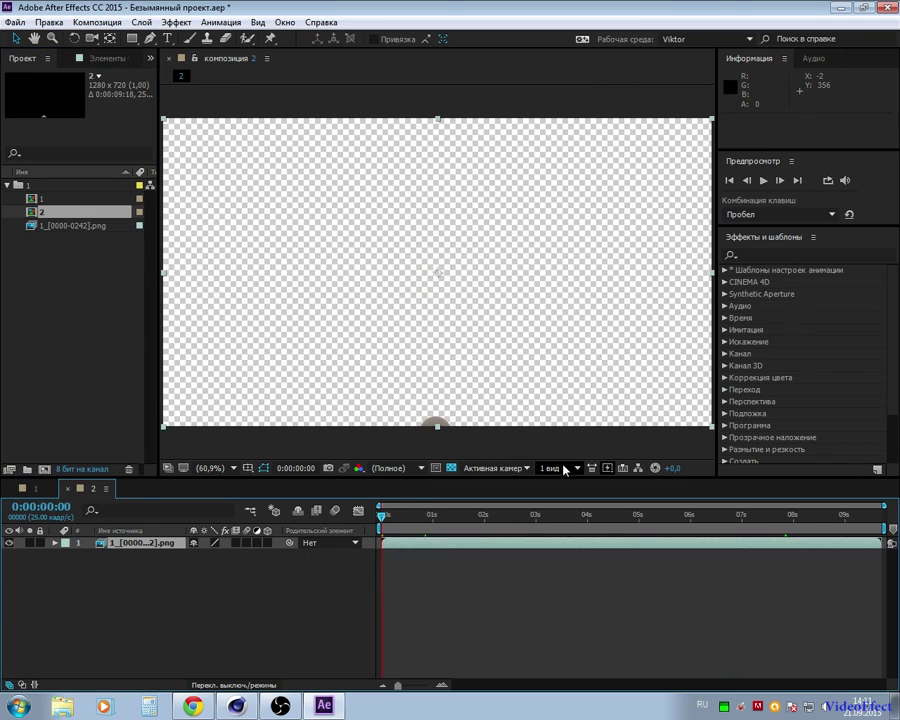
pyautogui.press('space')
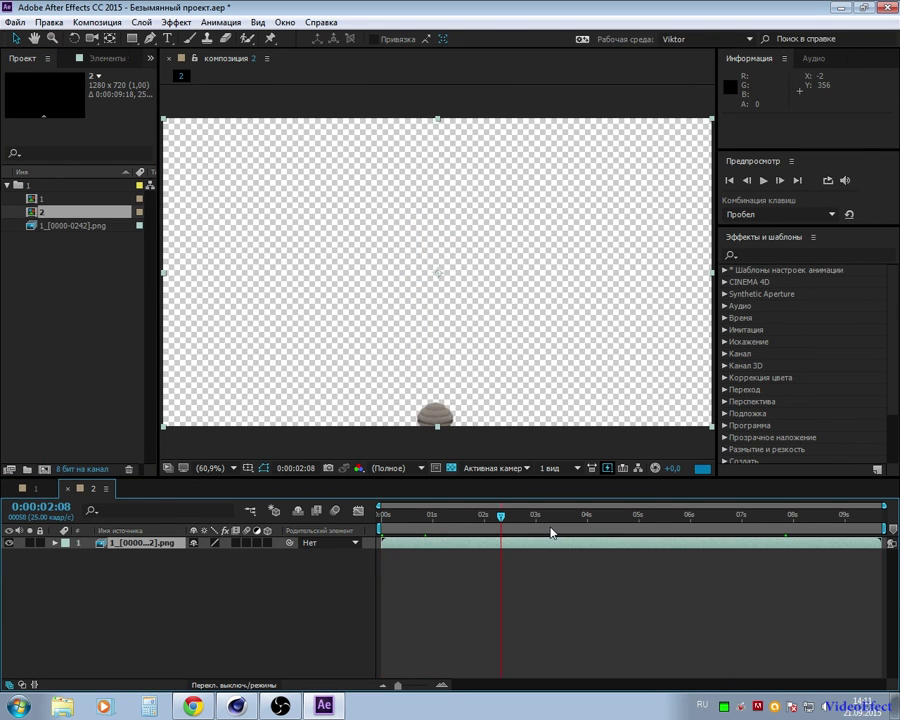
pyautogui.press('space')
pyautogui.click(35, 489)
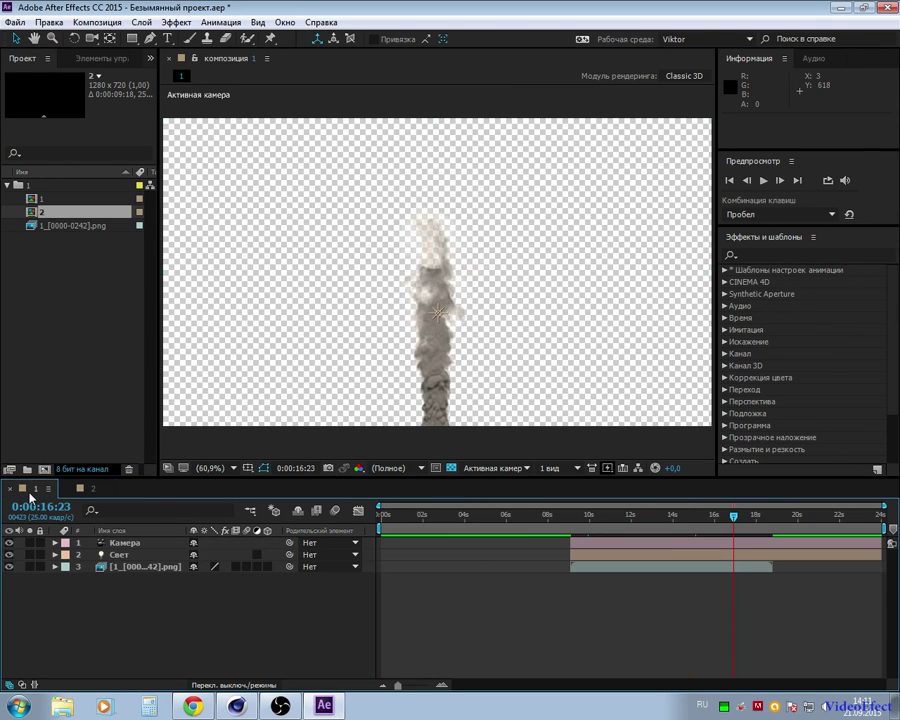